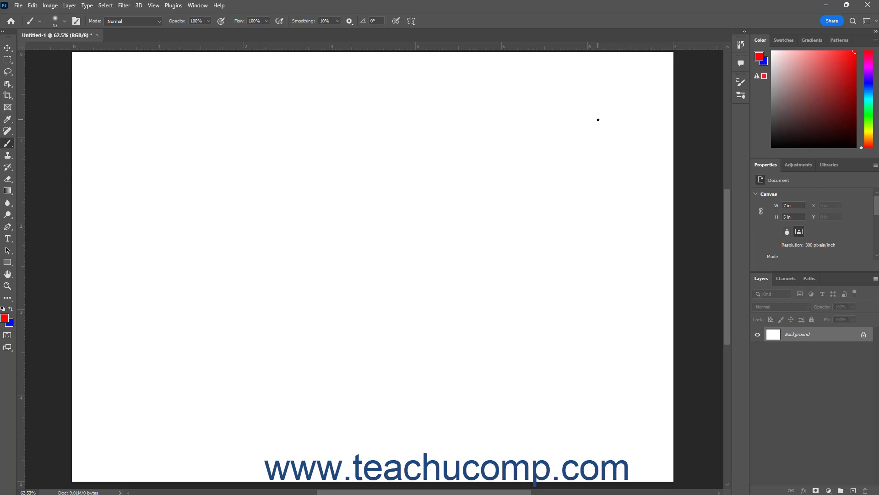
Review the Brush tool's tool presets and brush presets, collapsing the expanded Wet Media Brushes group
click(41, 21)
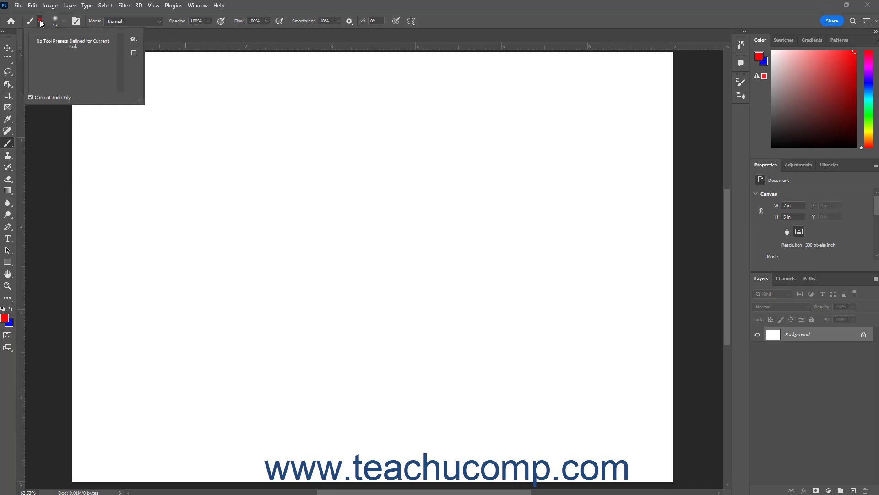
click(40, 21)
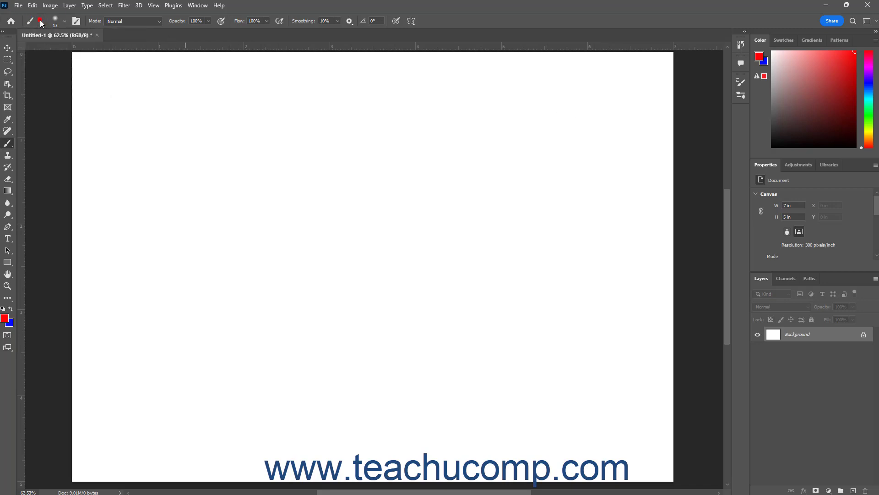
click(65, 21)
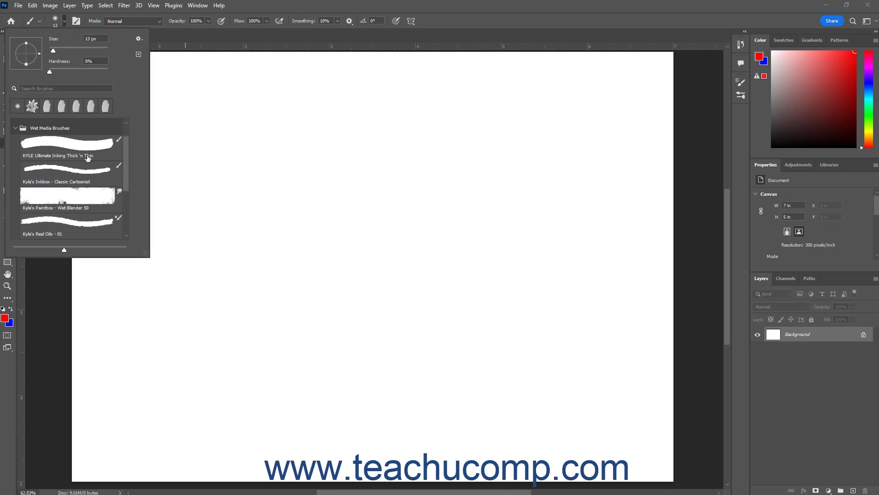
click(15, 129)
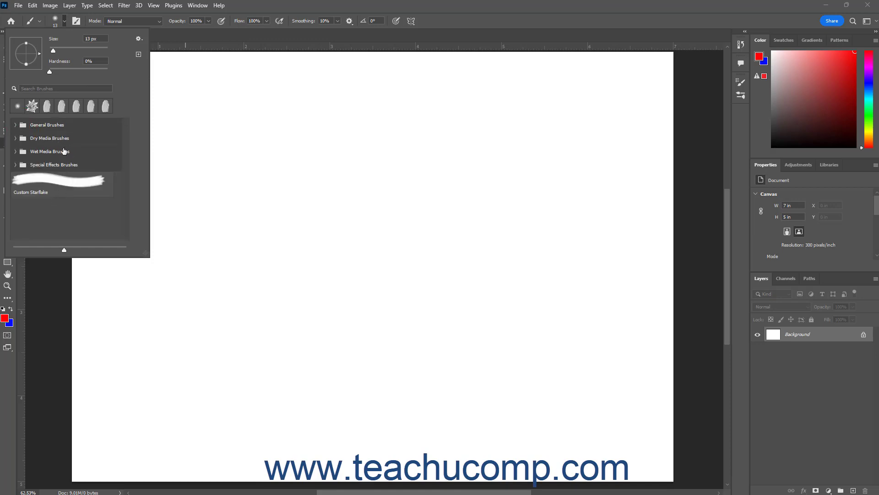
click(64, 21)
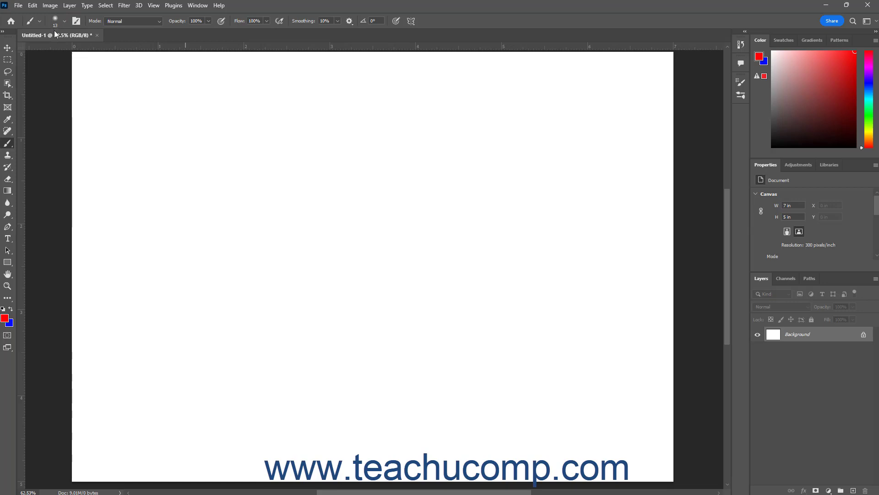
With the Brush tool, choose the 443 px starflake brush tip and set its size to 99 px and spacing to 56%
right_click(7, 142)
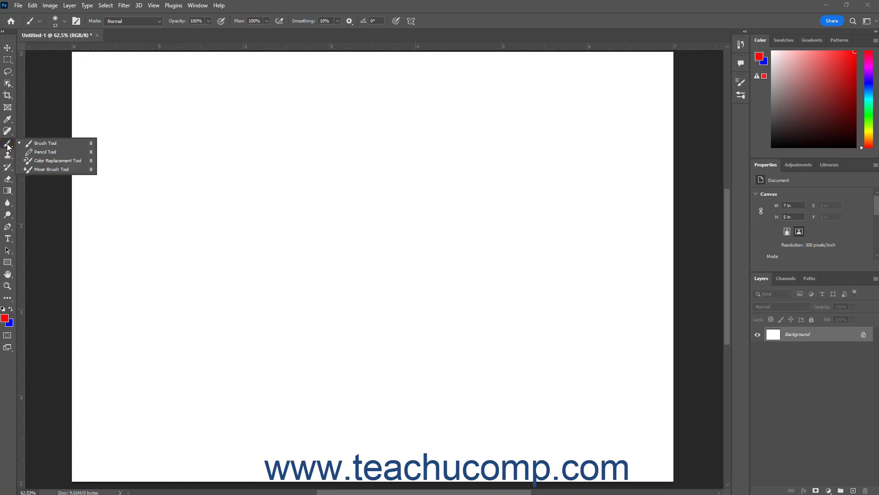
click(34, 144)
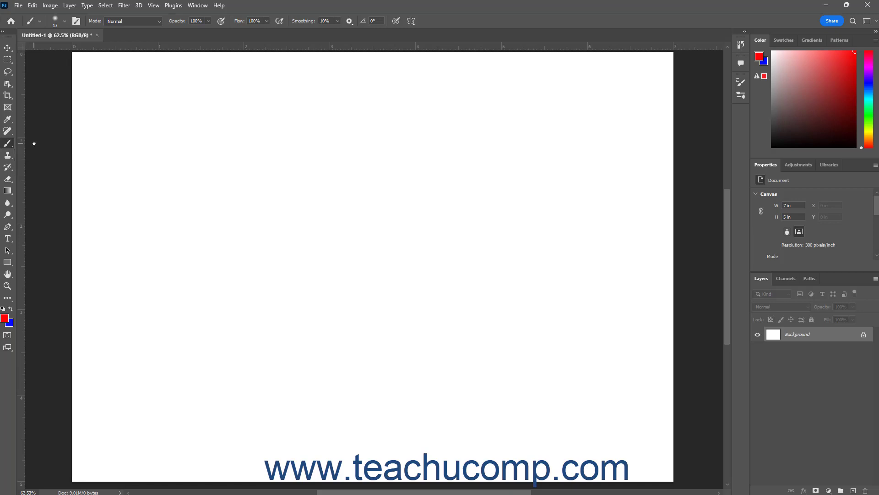
click(77, 22)
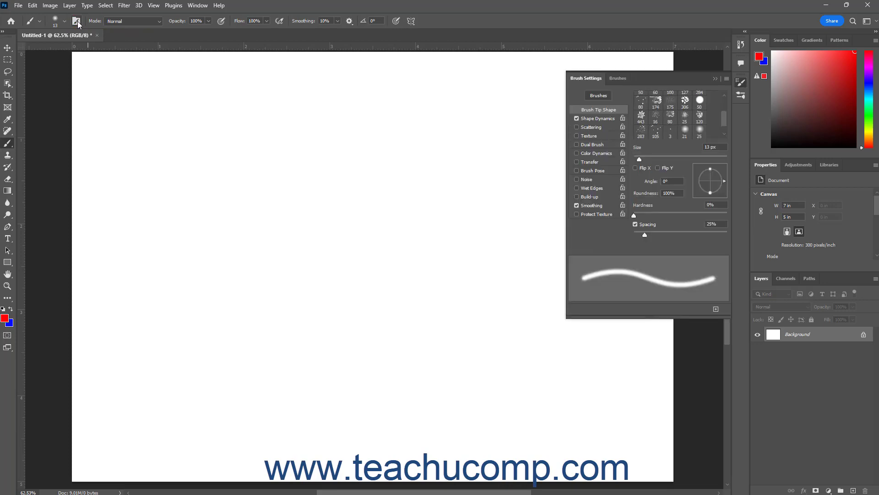
click(613, 109)
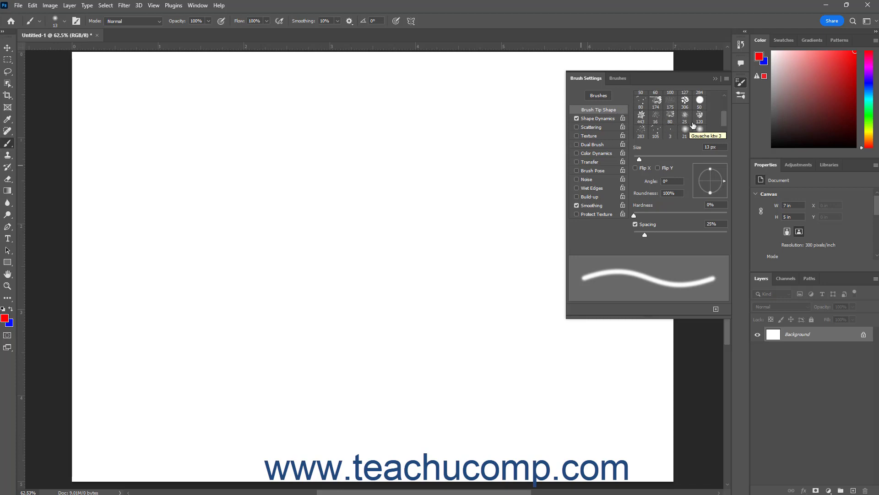
scroll(698, 107, down, 1)
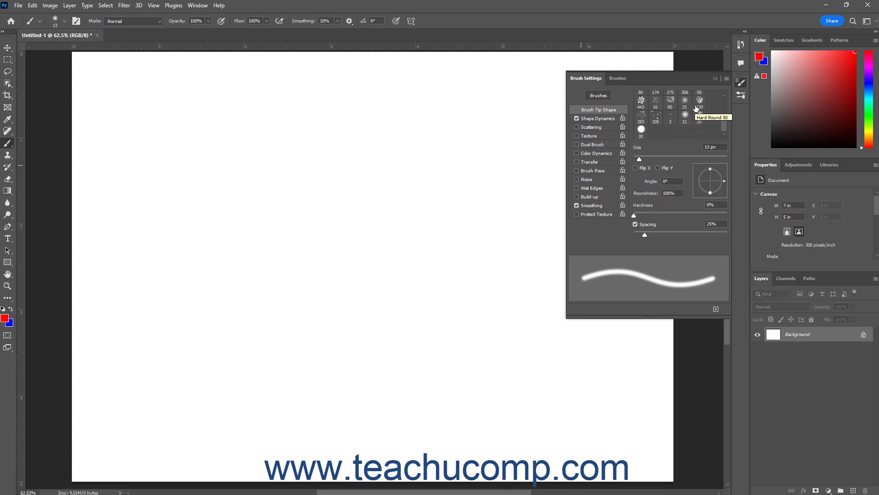
click(641, 101)
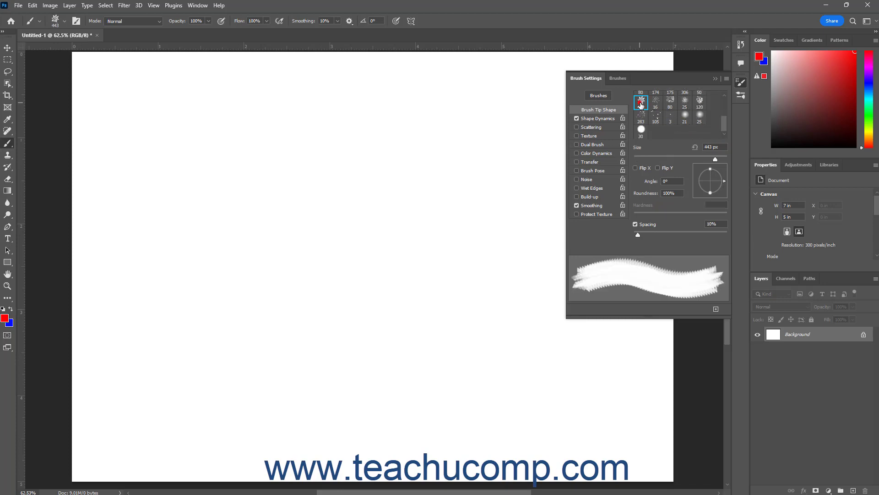
drag(716, 159, 680, 157)
drag(638, 234, 660, 234)
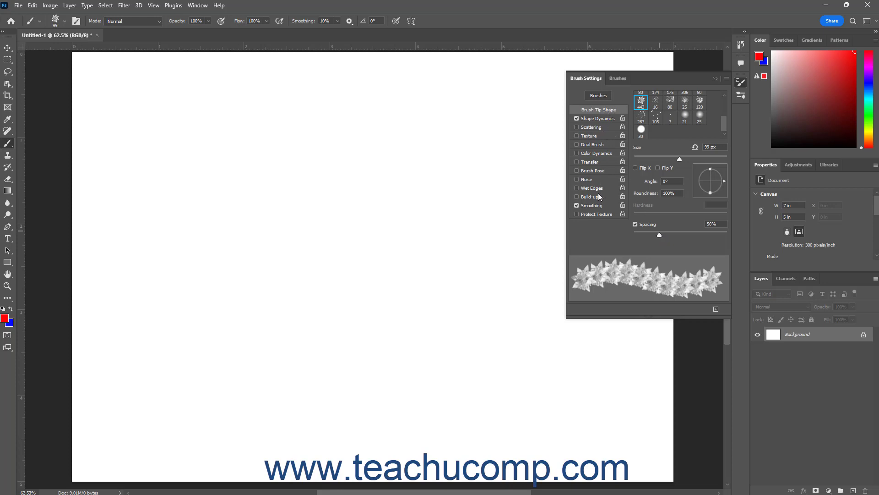
In the brush's Shape Dynamics, set the Size Jitter control to Pen Pressure
click(598, 118)
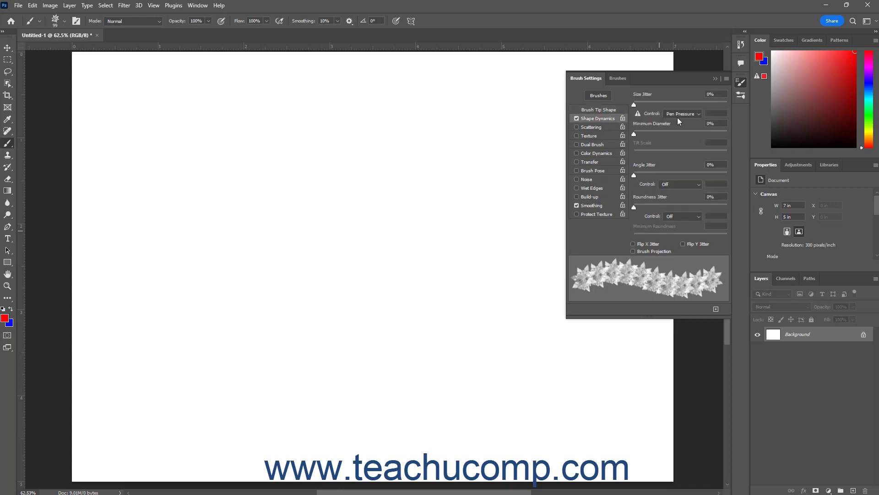
click(679, 114)
click(675, 135)
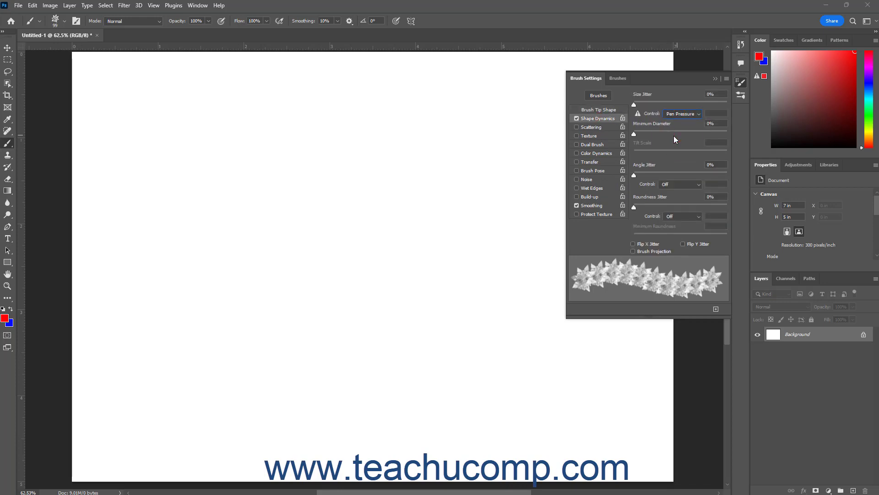
Enable Color Dynamics applied per tip, with Foreground/Background Jitter at 100% and its control set to Pen Pressure
click(596, 154)
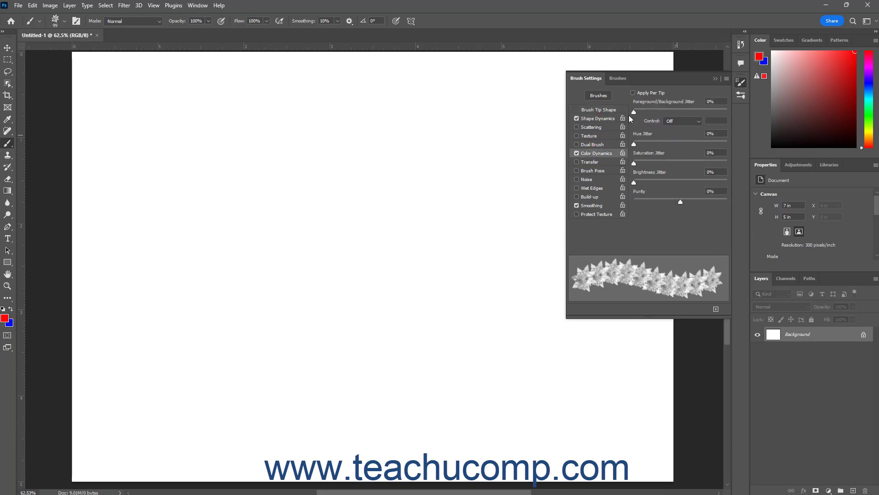
drag(634, 112, 712, 118)
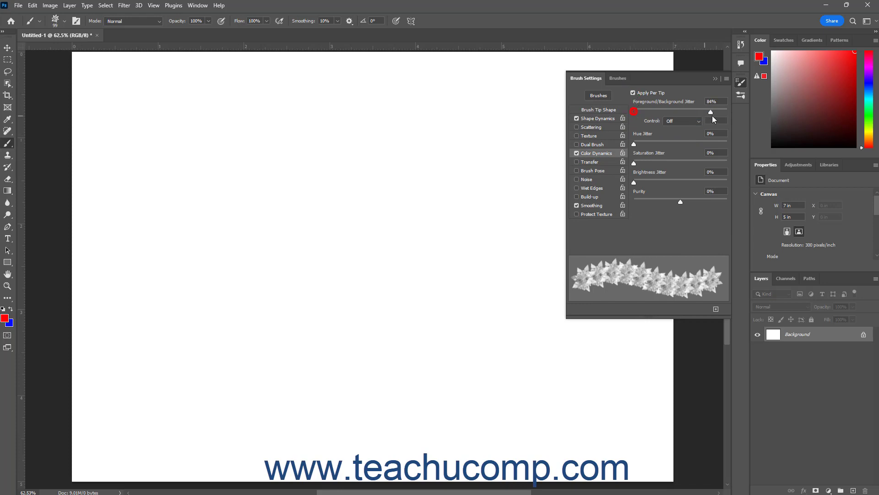
click(682, 121)
click(691, 142)
click(741, 84)
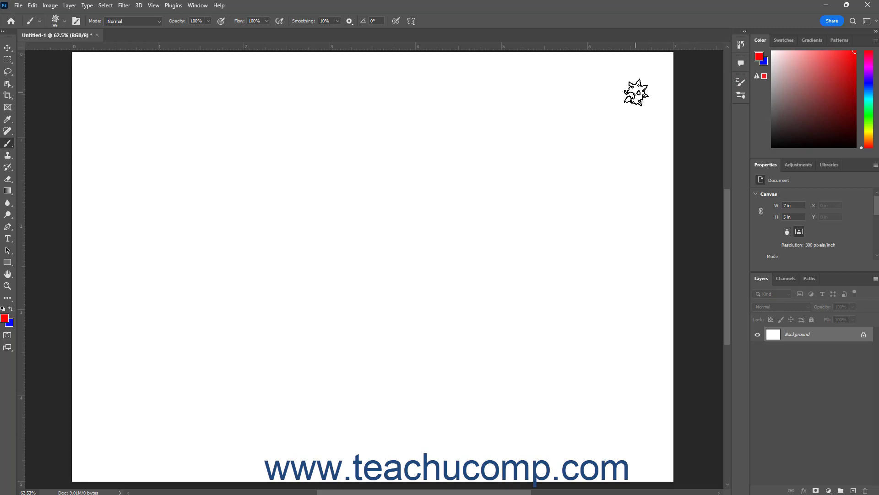
Enable Pulled String Mode in the brush's smoothing options
click(349, 21)
click(323, 42)
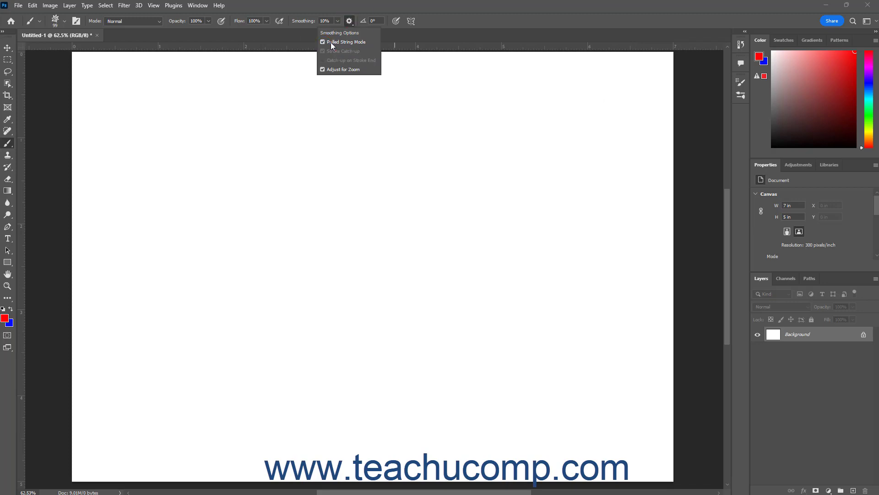
click(349, 22)
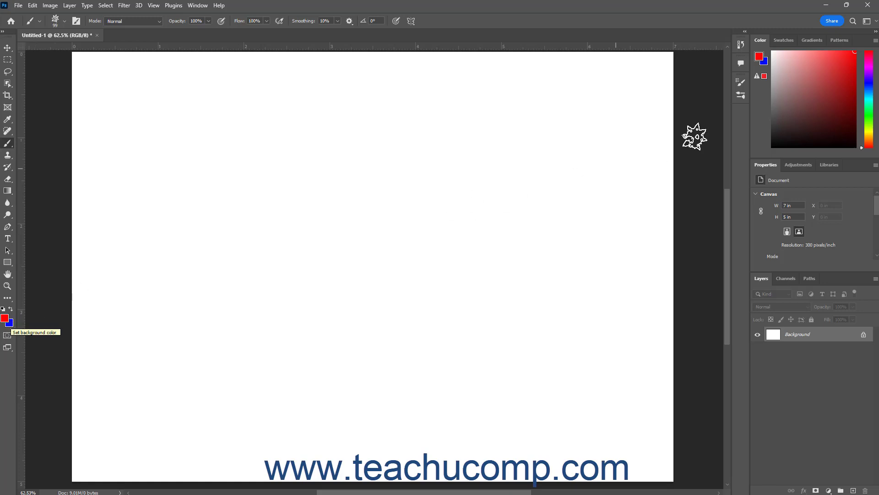
From My Local Swatches, set the foreground color to the mauve swatch and the background color to the pale pink swatch
click(790, 43)
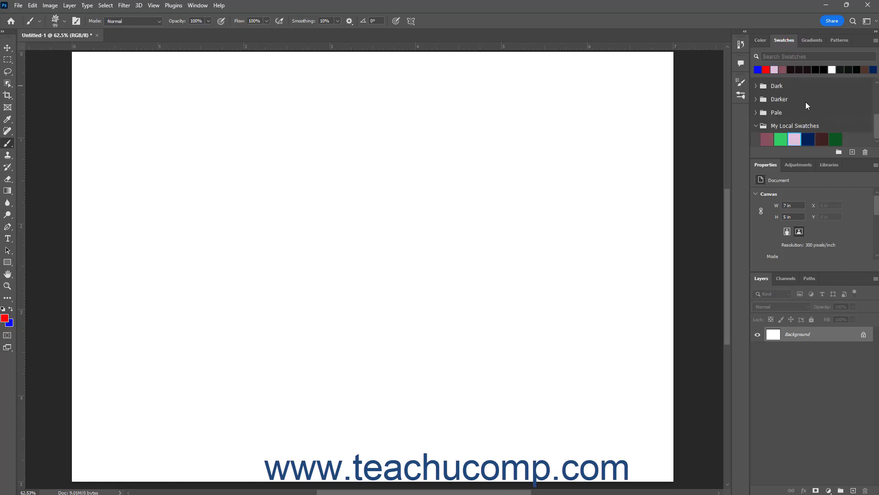
click(767, 139)
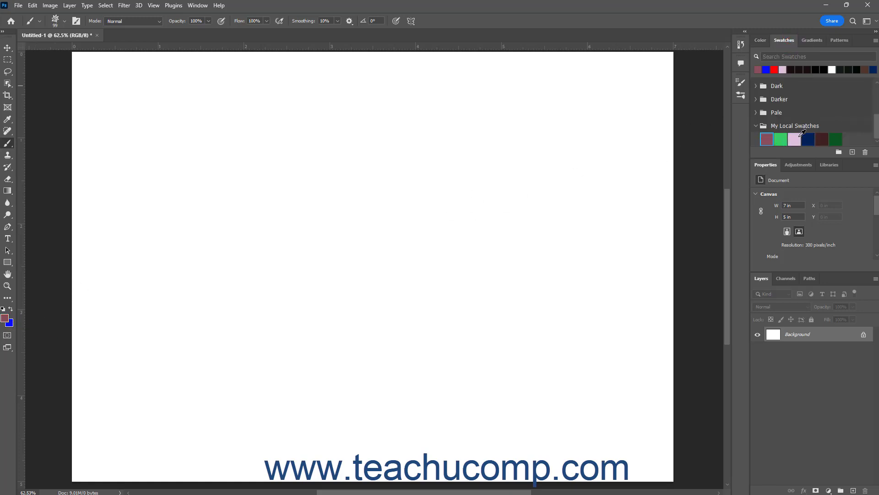
ctrl+click(798, 137)
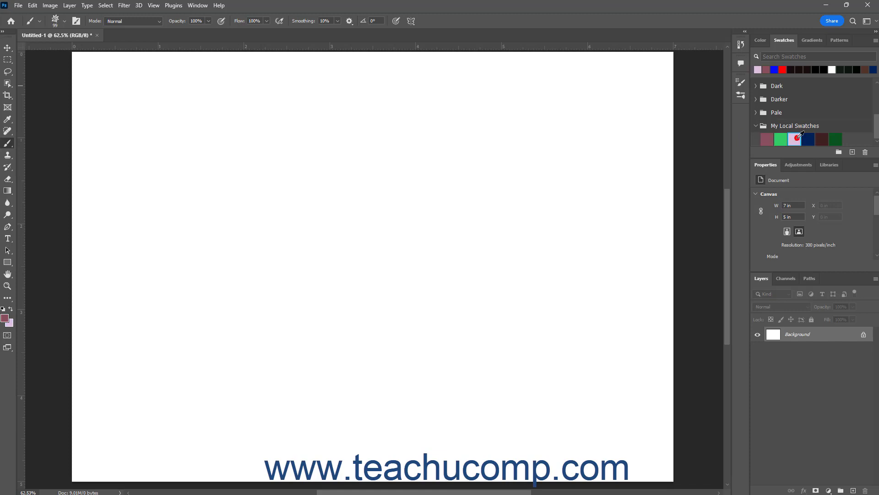
click(760, 41)
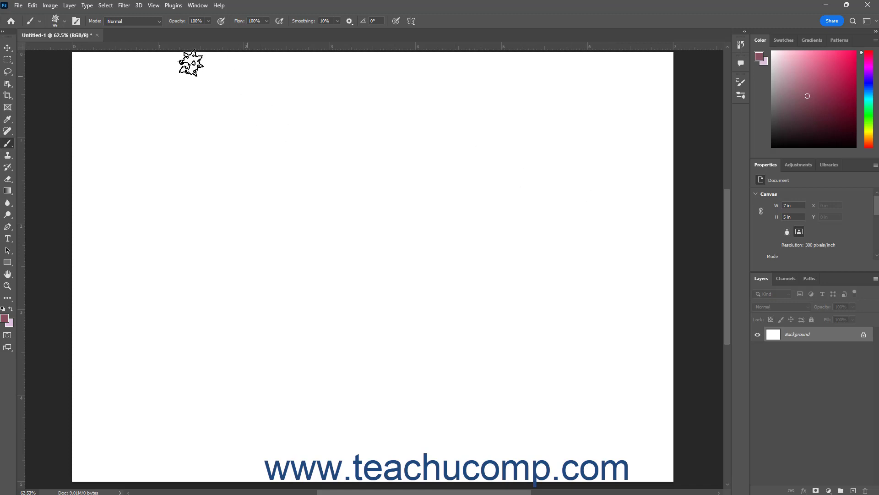
Save the brush as a new preset named Custom Starflake 2, capturing its brush size, tool settings and color
click(64, 21)
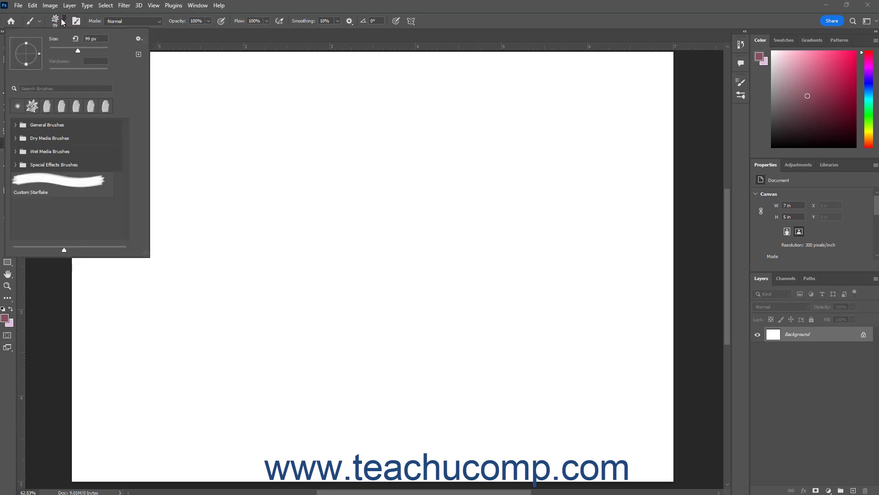
click(139, 39)
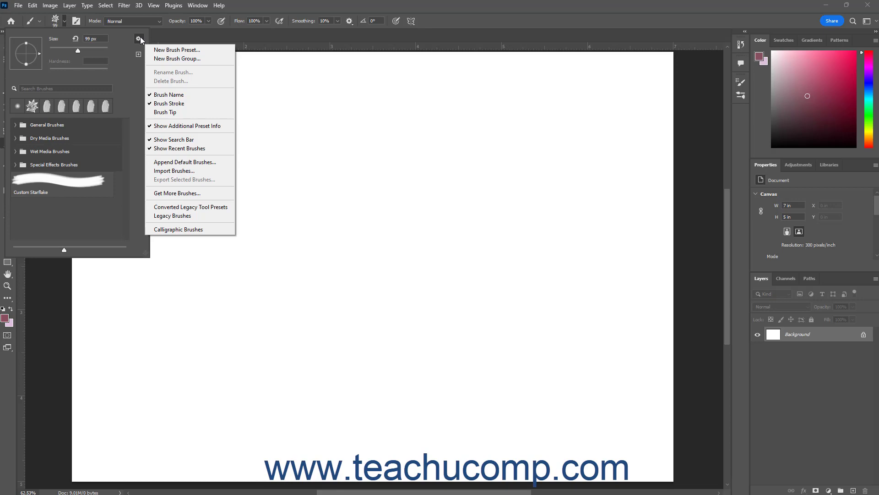
click(161, 50)
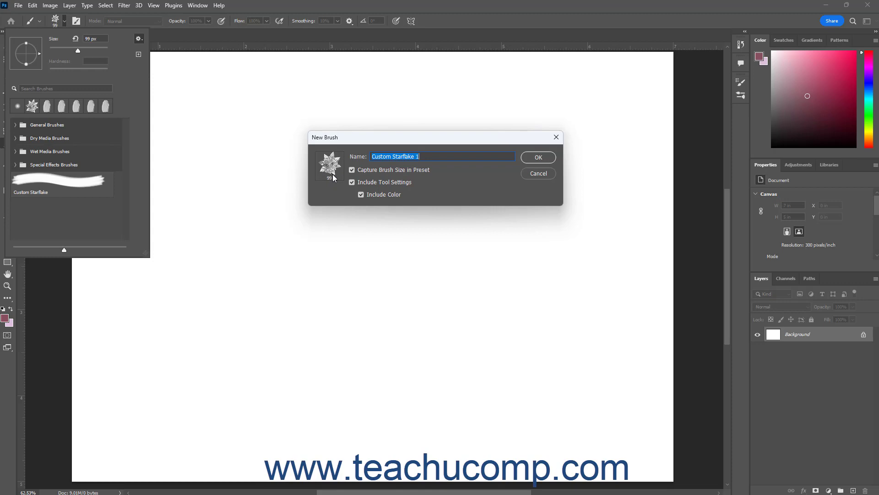
click(423, 158)
key(BackSpace)
text(2)
click(538, 157)
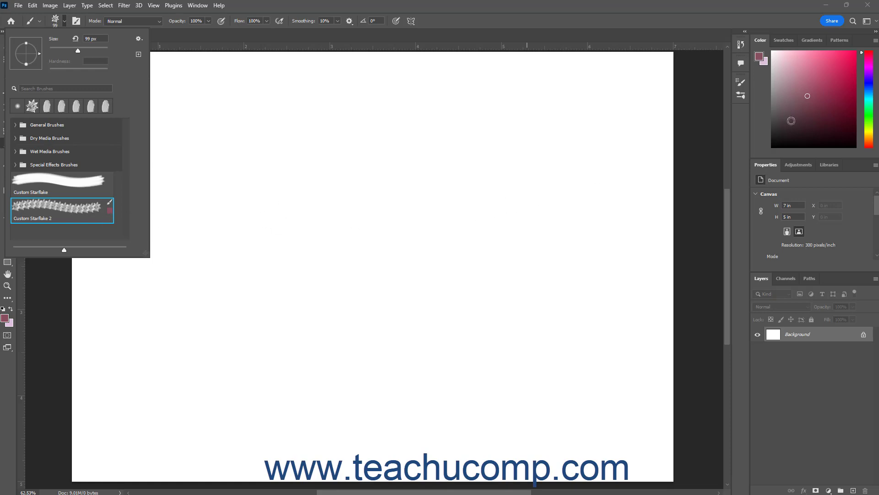
Review the saved presets in the Brushes panel and the active brush's options in the Brush Settings panel
click(742, 96)
click(742, 96)
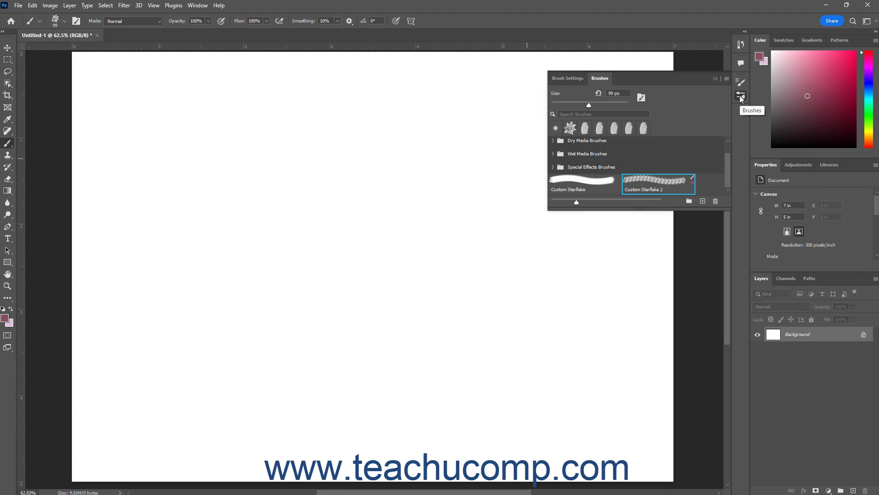
click(197, 5)
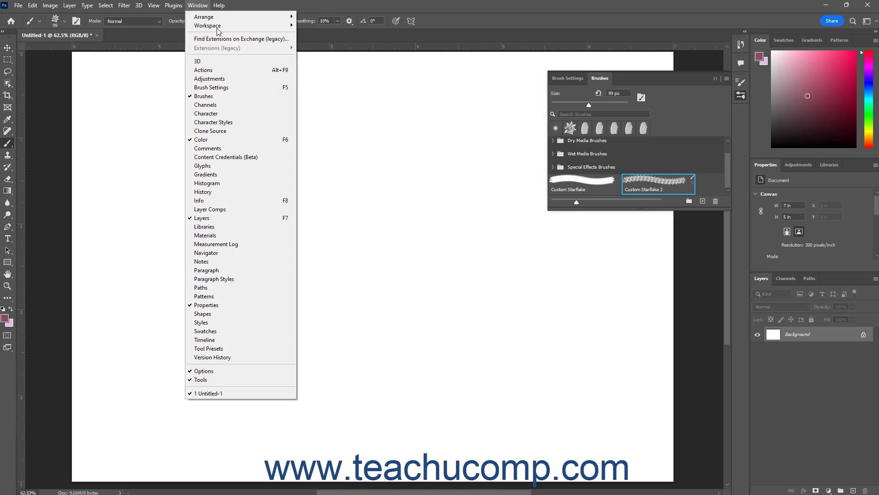
click(210, 6)
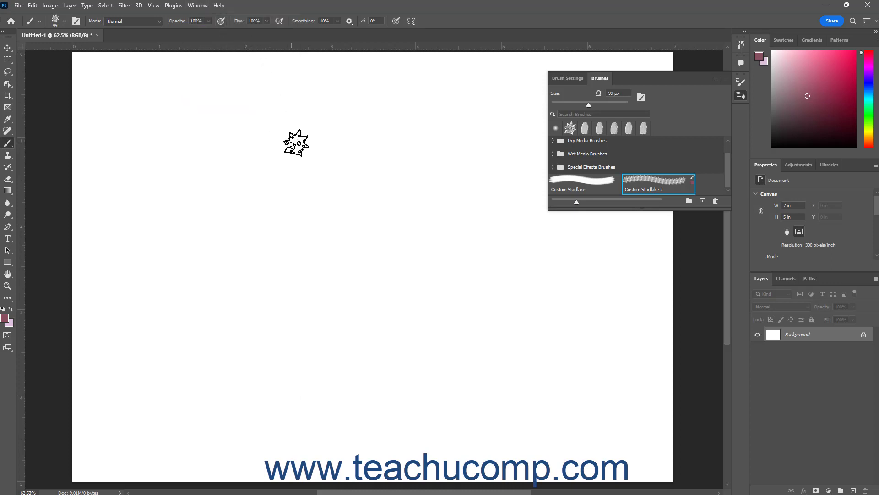
click(567, 79)
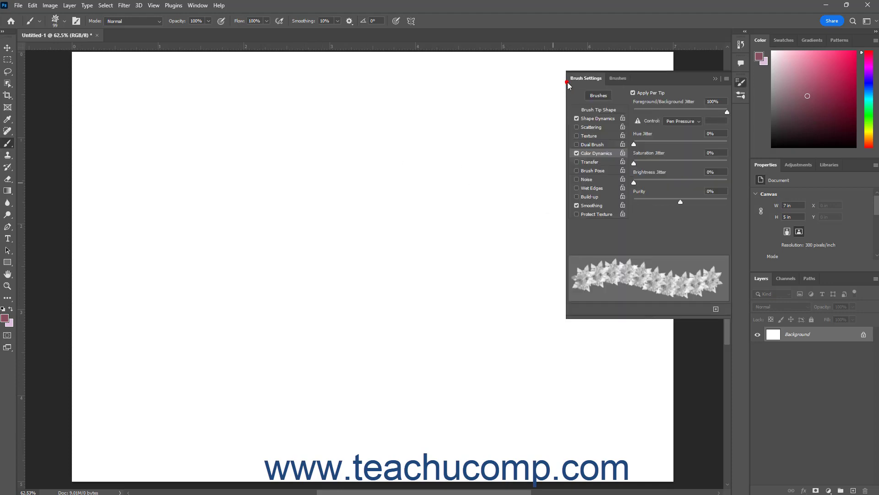
click(616, 79)
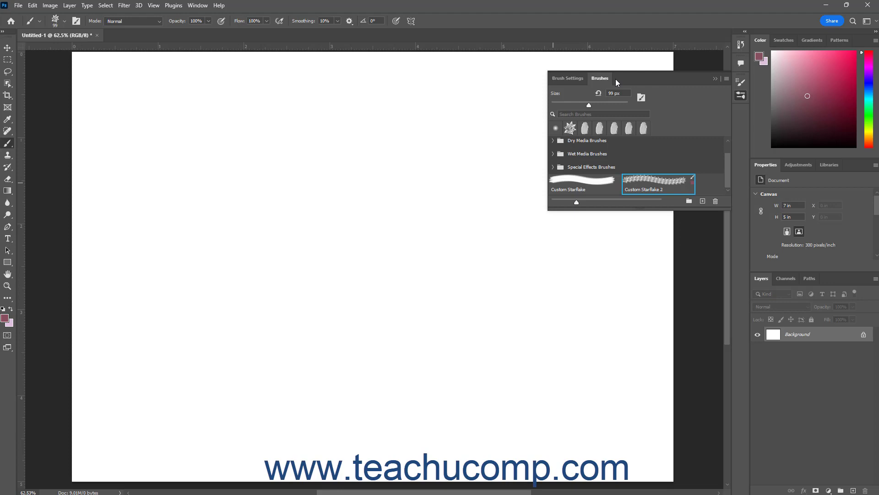
click(742, 97)
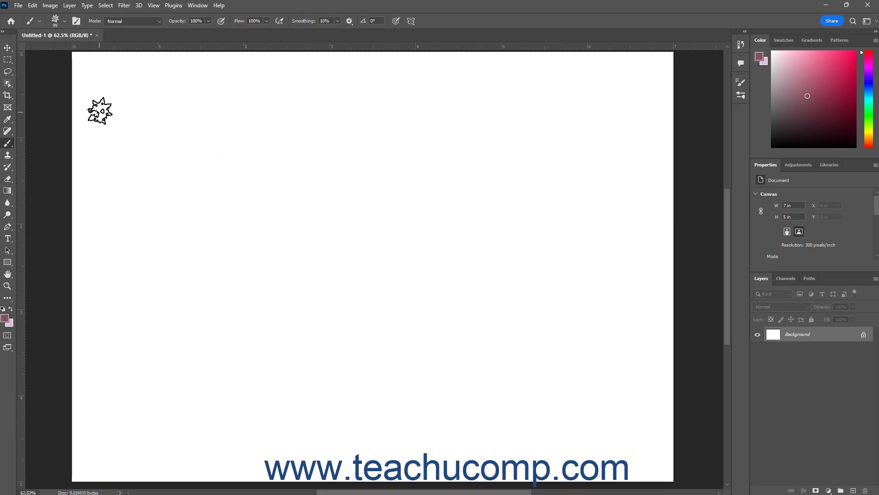
Paint a long horizontal stroke across the upper part of the canvas with the Custom Starflake 2 brush
click(64, 22)
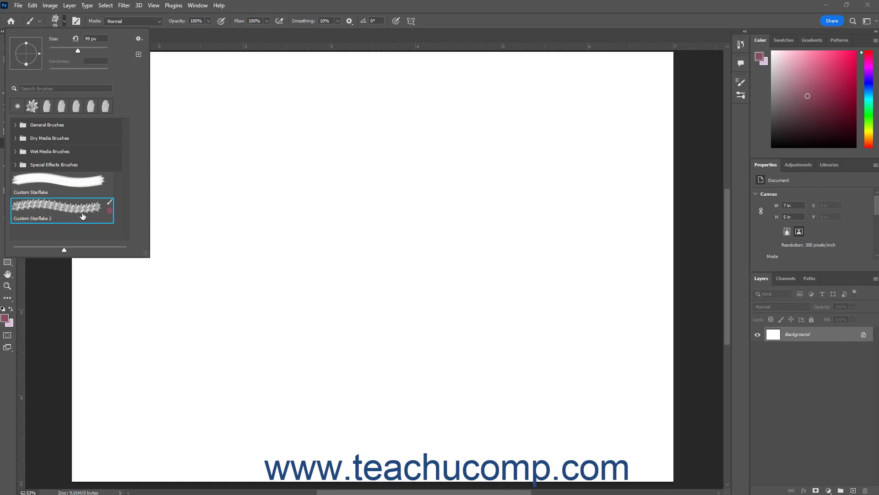
click(64, 21)
mouse_move(133, 114)
mouse_down()
mouse_move(622, 138)
mouse_move(660, 133)
mouse_move(663, 124)
mouse_up()
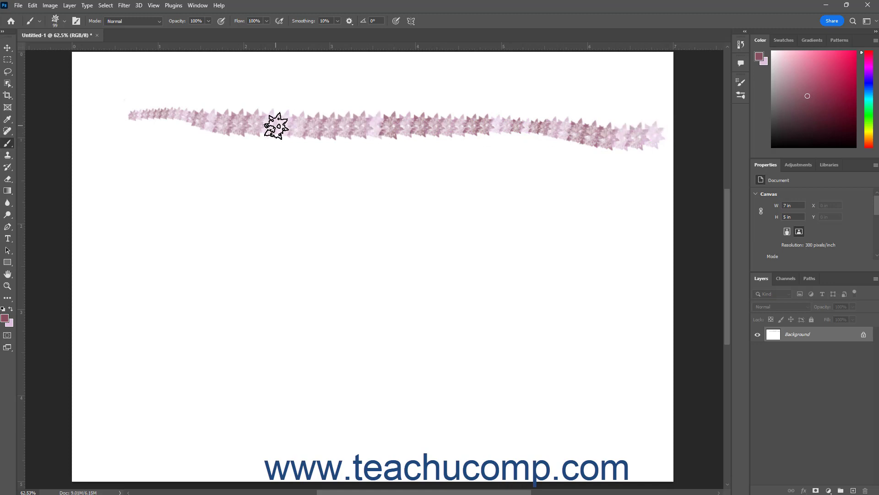
Rename the Custom Starflake 2 brush preset as My Custom Starflake 2 in the brush preset picker
click(64, 21)
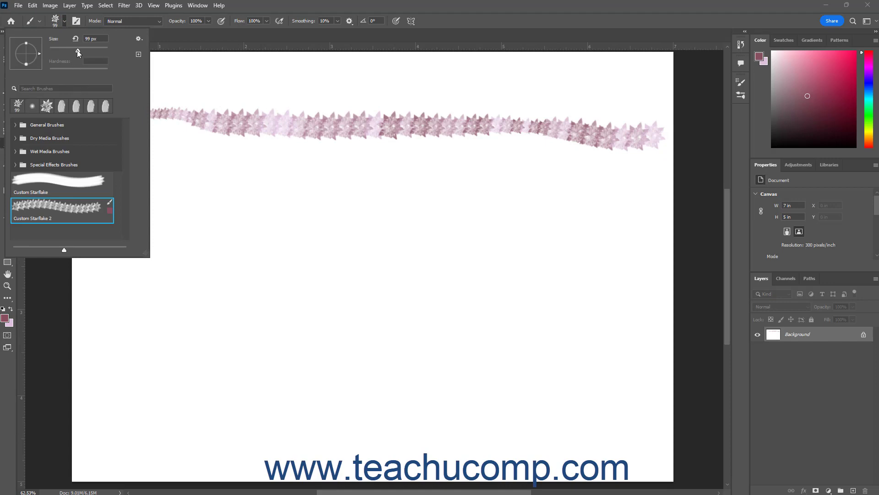
click(77, 50)
click(84, 214)
right_click(87, 213)
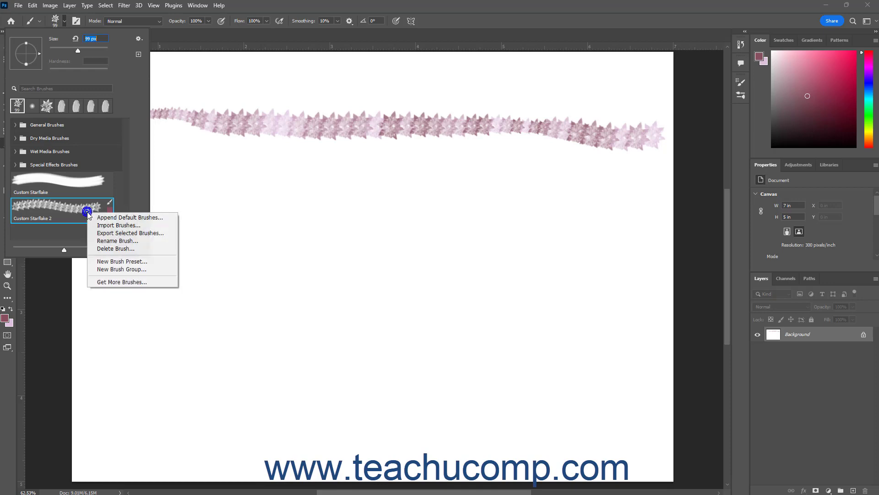
click(112, 244)
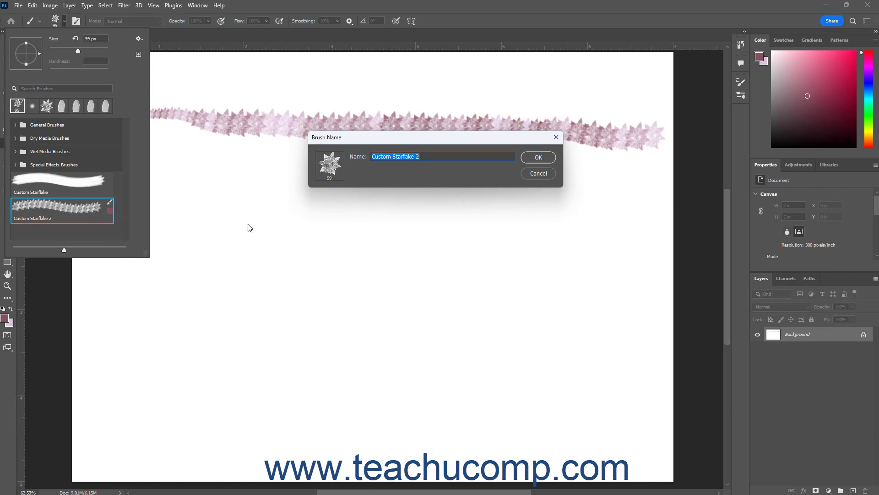
click(373, 156)
text(My)
click(537, 158)
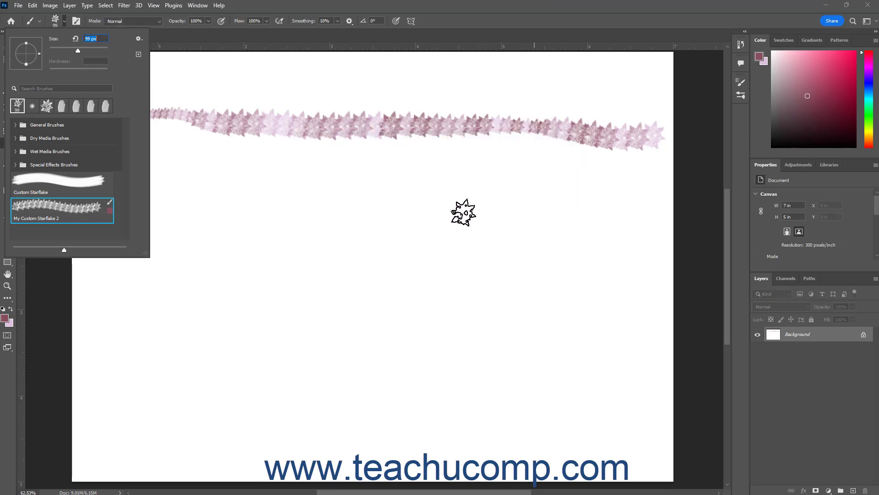
Delete the My Custom Starflake 2 brush preset from the saved brushes and confirm the deletion
right_click(90, 211)
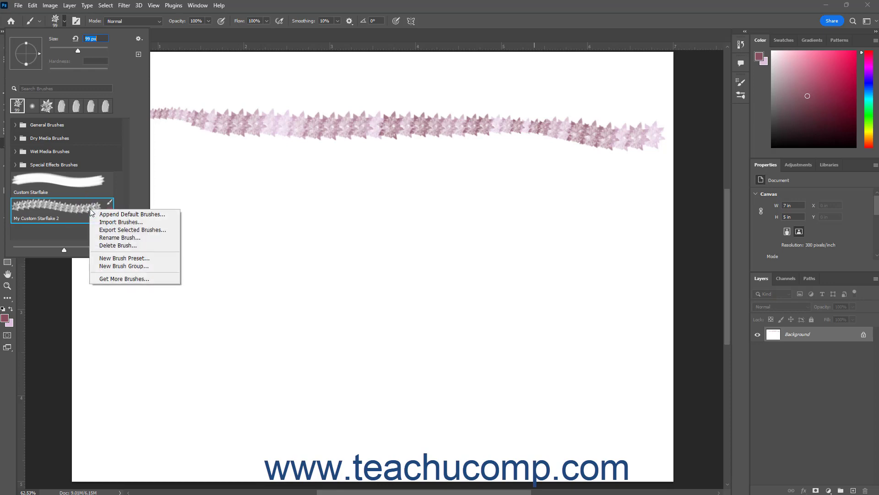
click(112, 246)
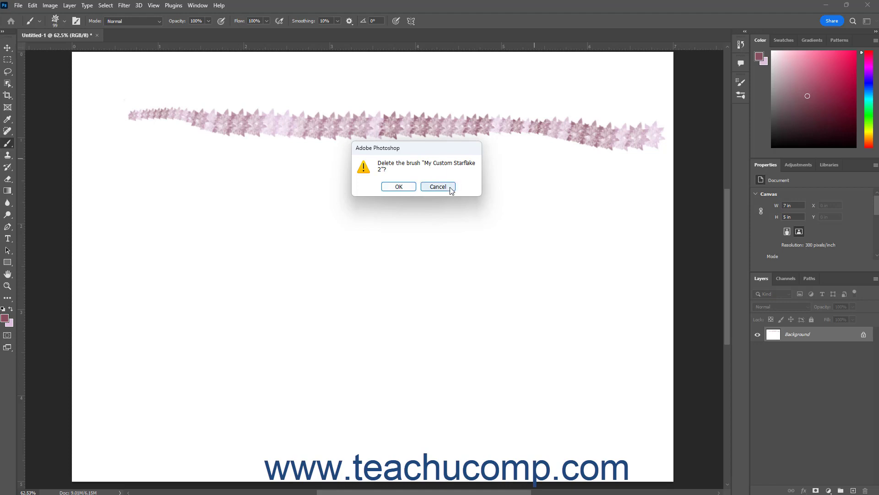
click(397, 187)
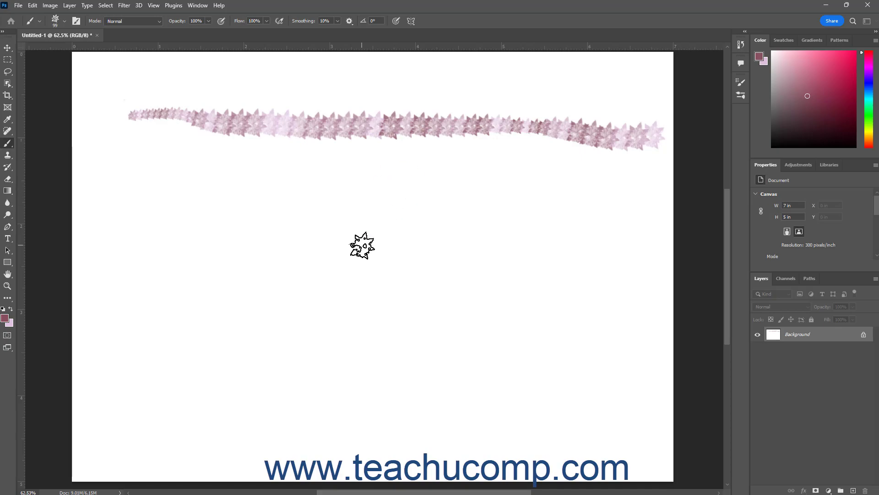